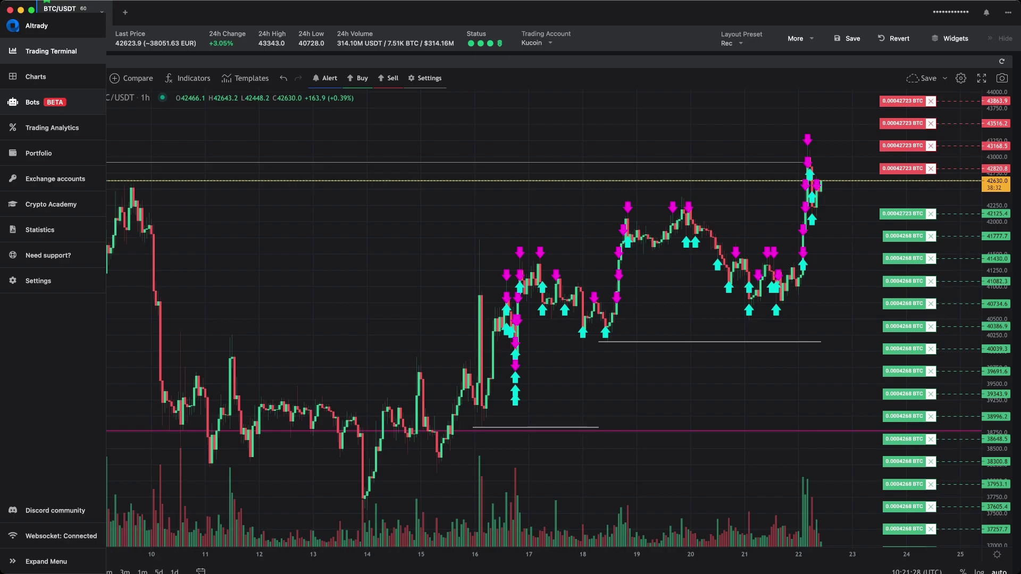
- Start creating a new grid bot from the Bots overview
left_click(32, 103)
left_click(135, 49)
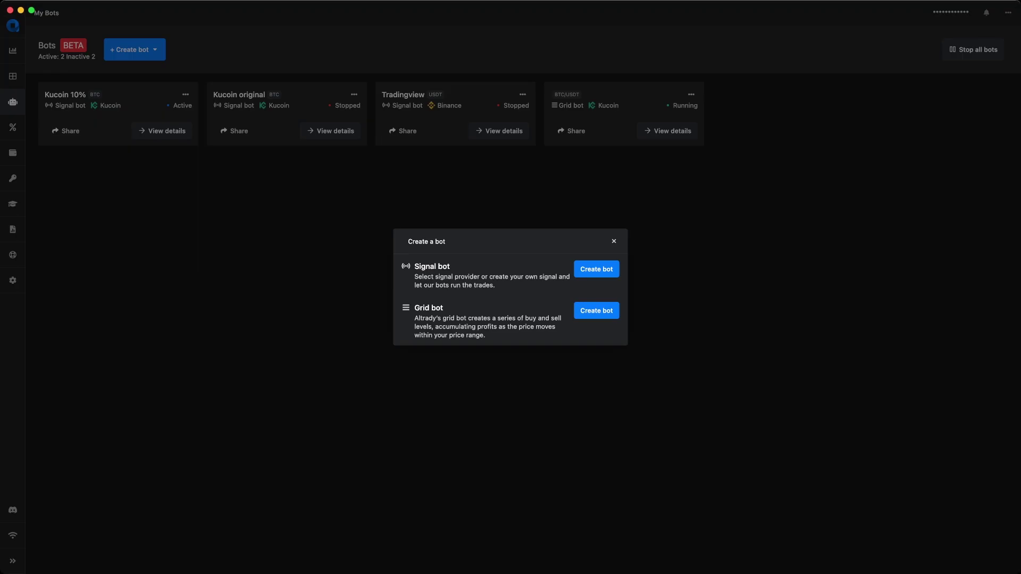
left_click(596, 310)
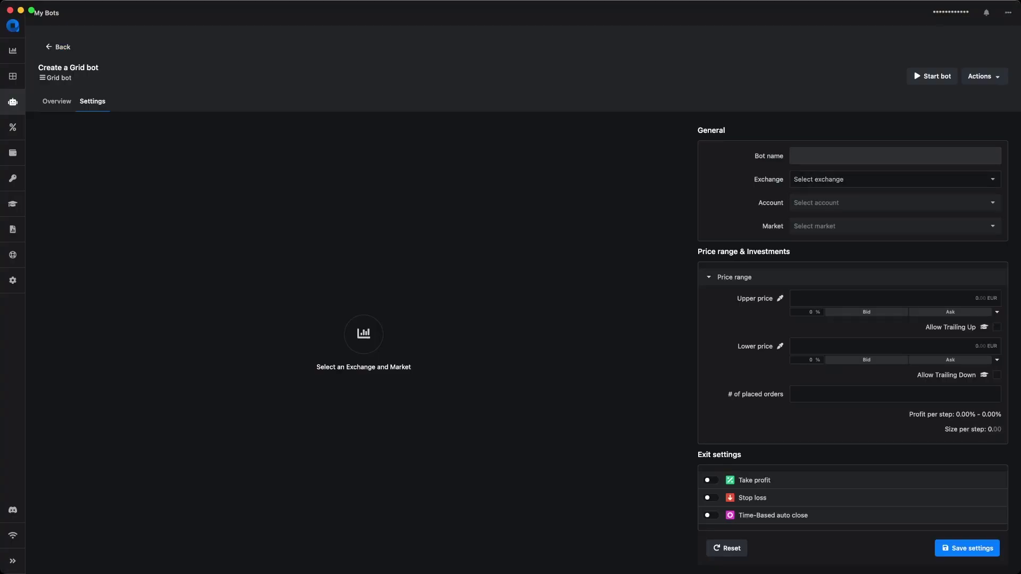
- Name the bot 'My grid' and choose Kucoin as the exchange
left_click(851, 156)
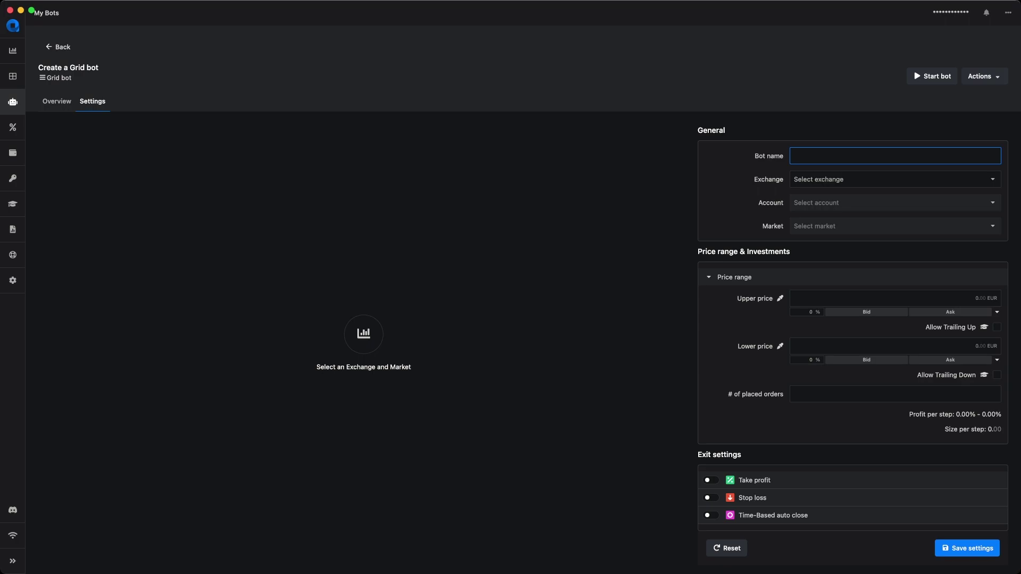
type("My grid")
left_click(894, 179)
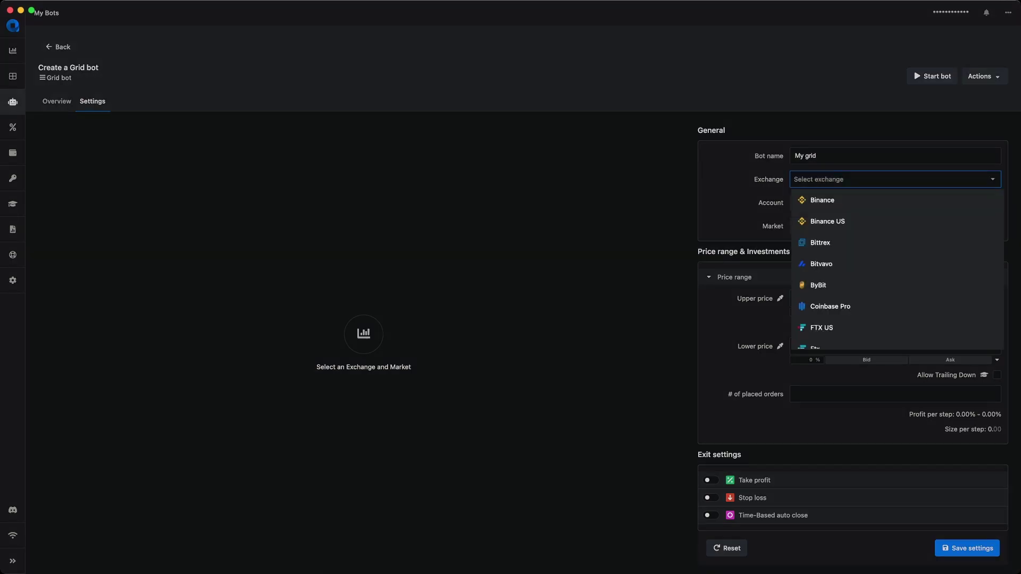
scroll(851, 276, "down", 5)
left_click(821, 296)
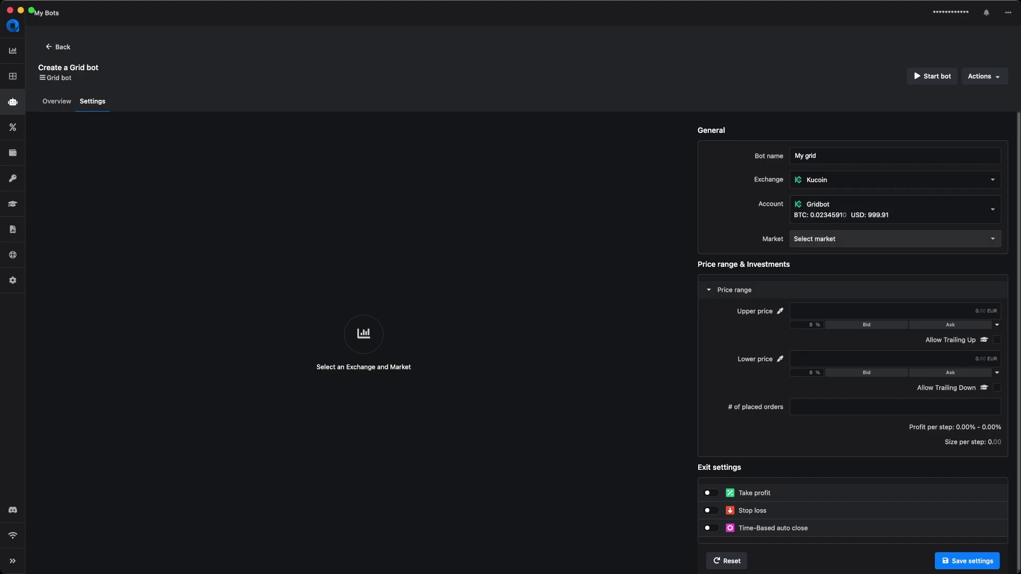
- Search 'usdt btc' and select the BTC/USDT market
left_click(893, 239)
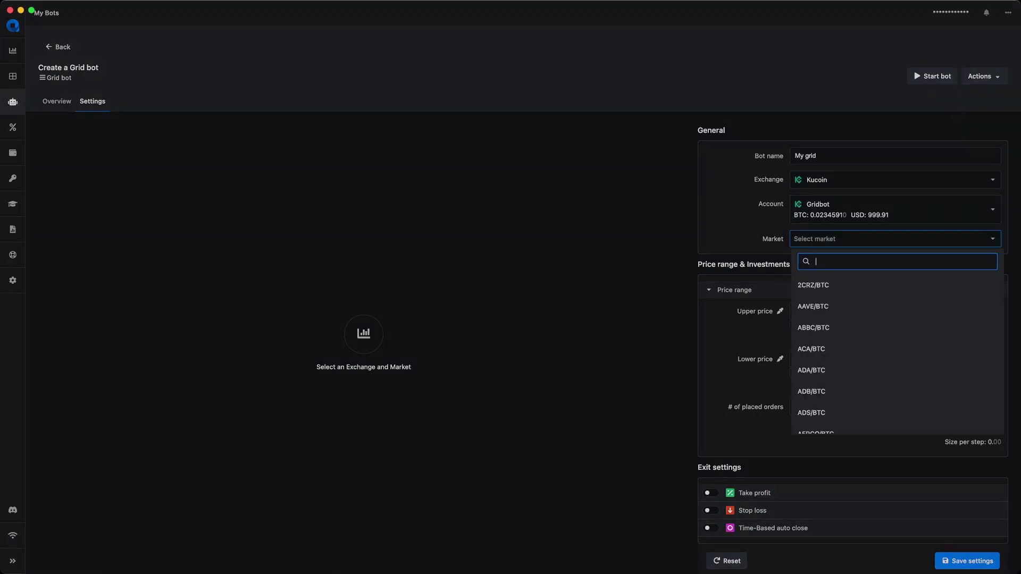
type("usdt btc")
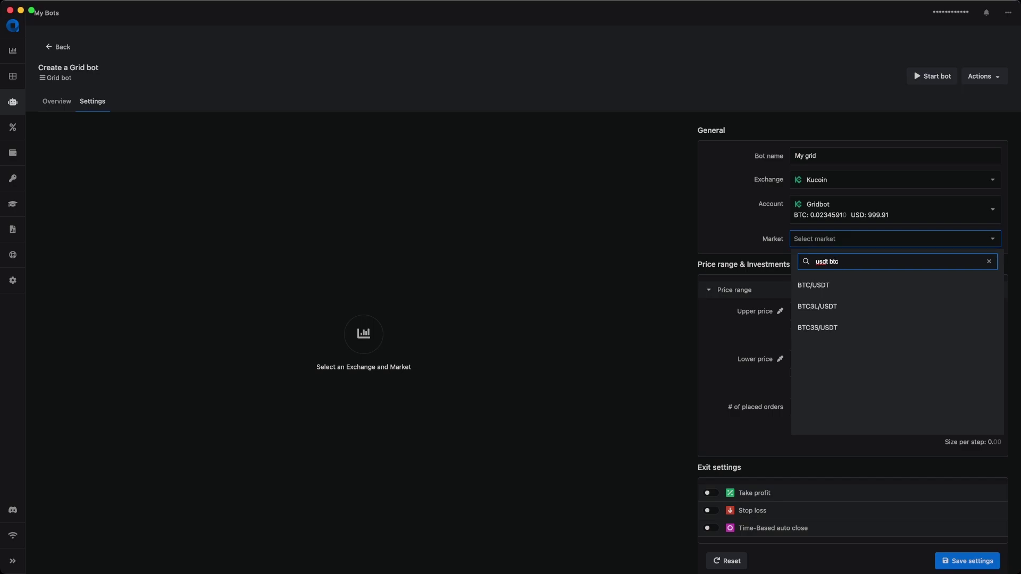
key("Down")
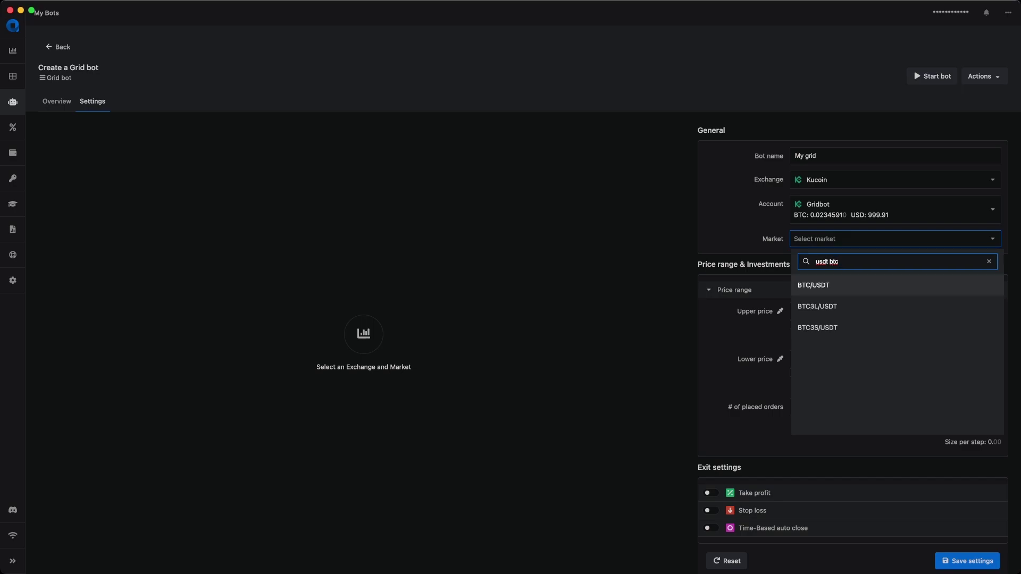
key("Return")
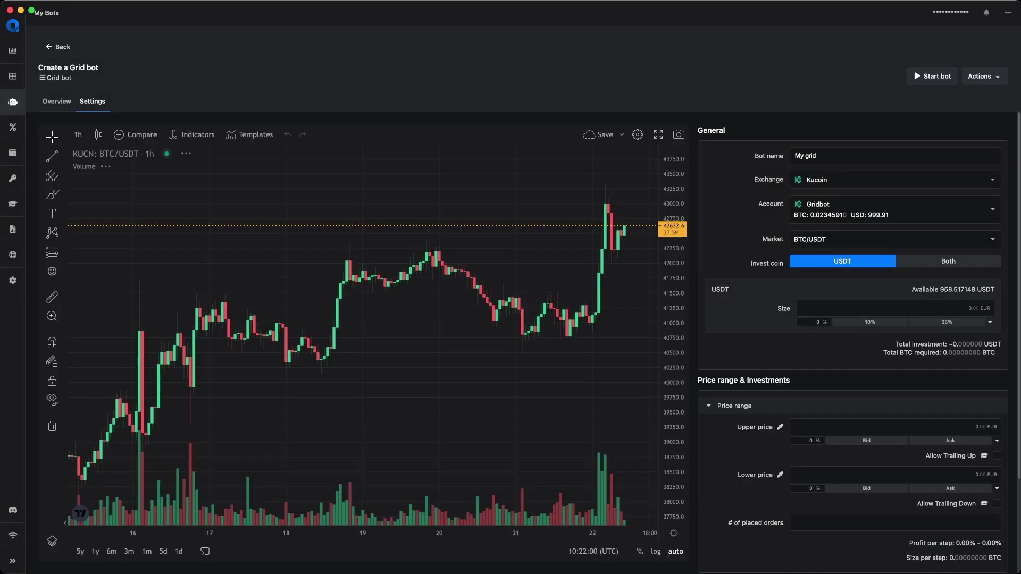
- Set the investment size to 100, investing in USDT only
left_click(893, 309)
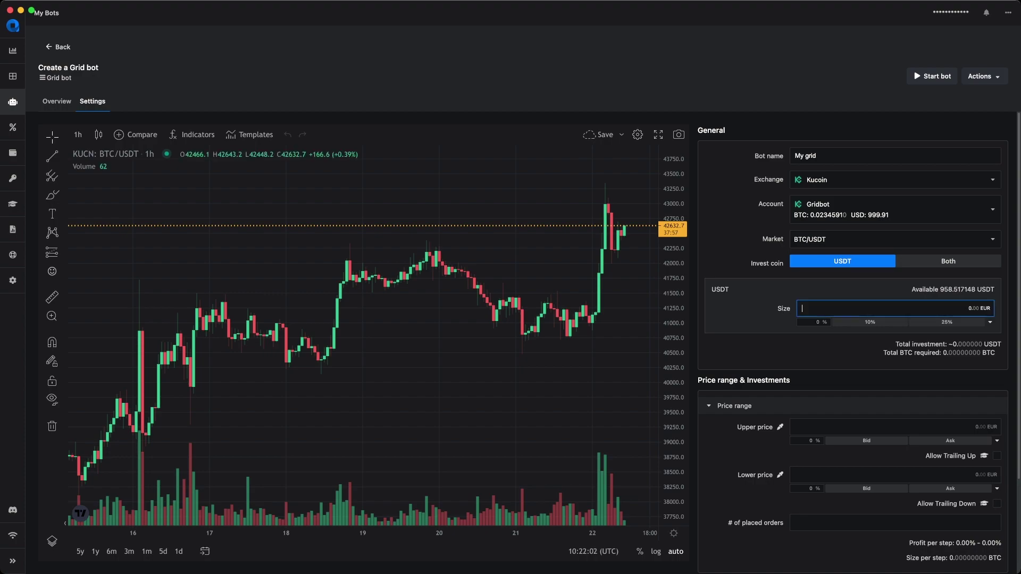
type("100")
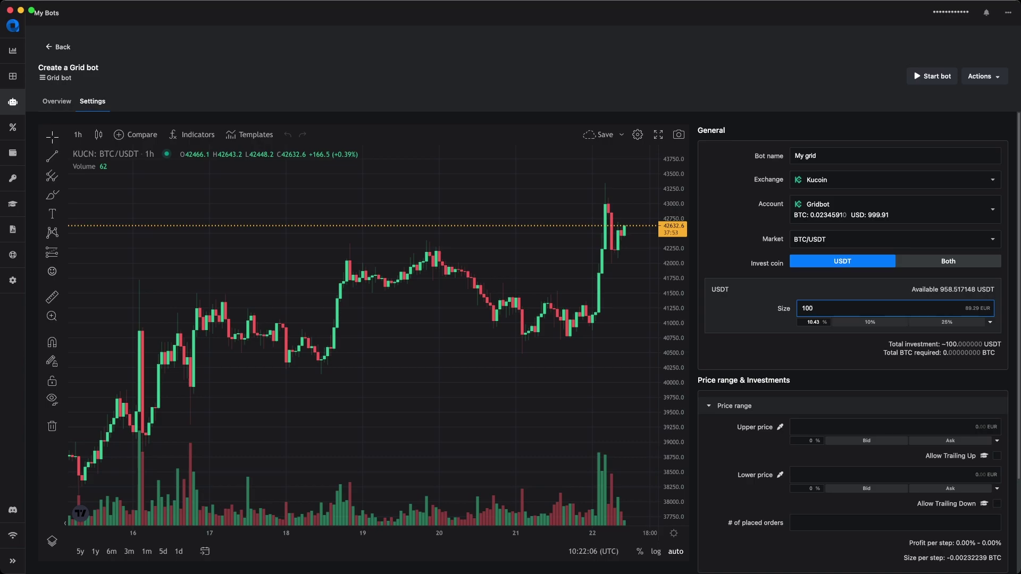
left_click(948, 261)
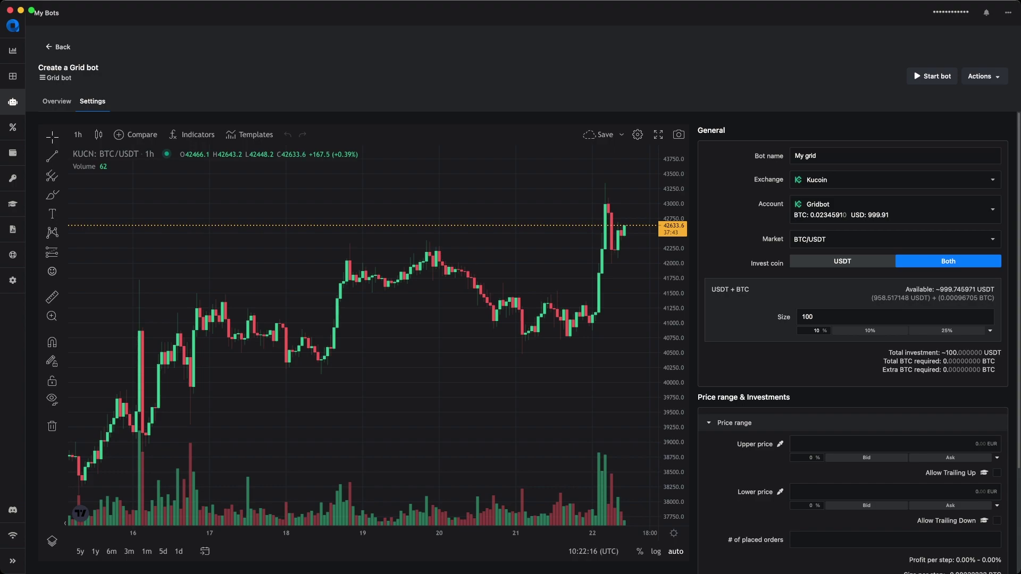
left_click(842, 261)
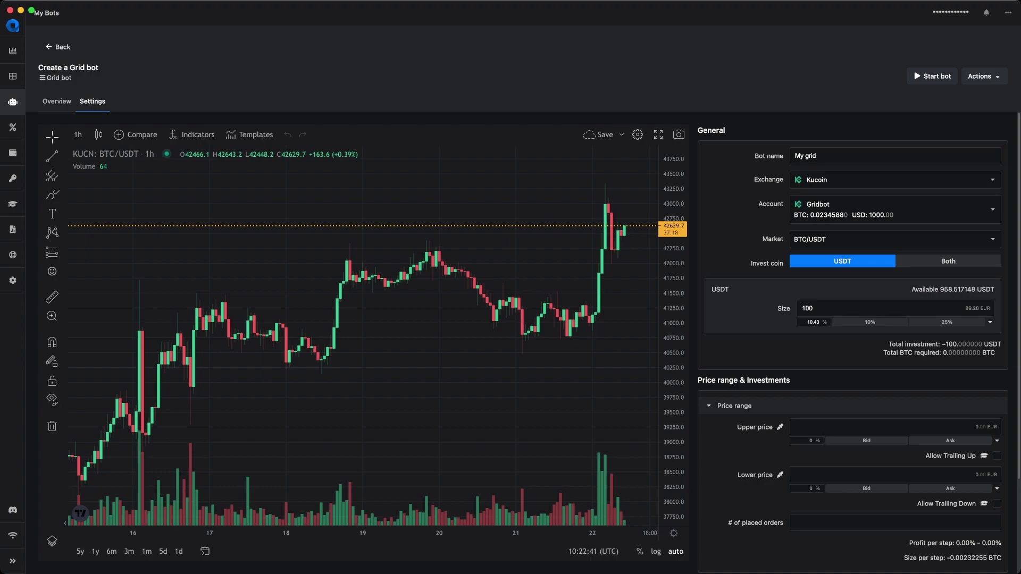
- Pick upper price 43669.2 and lower price 38953.4 from the chart, with 10 placed orders
left_click(780, 427)
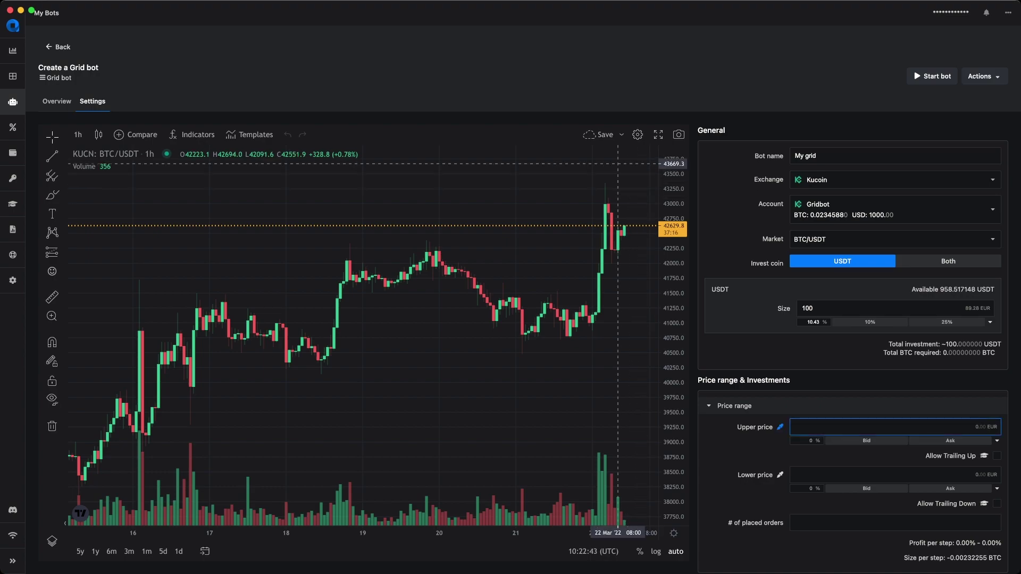
left_click(617, 164)
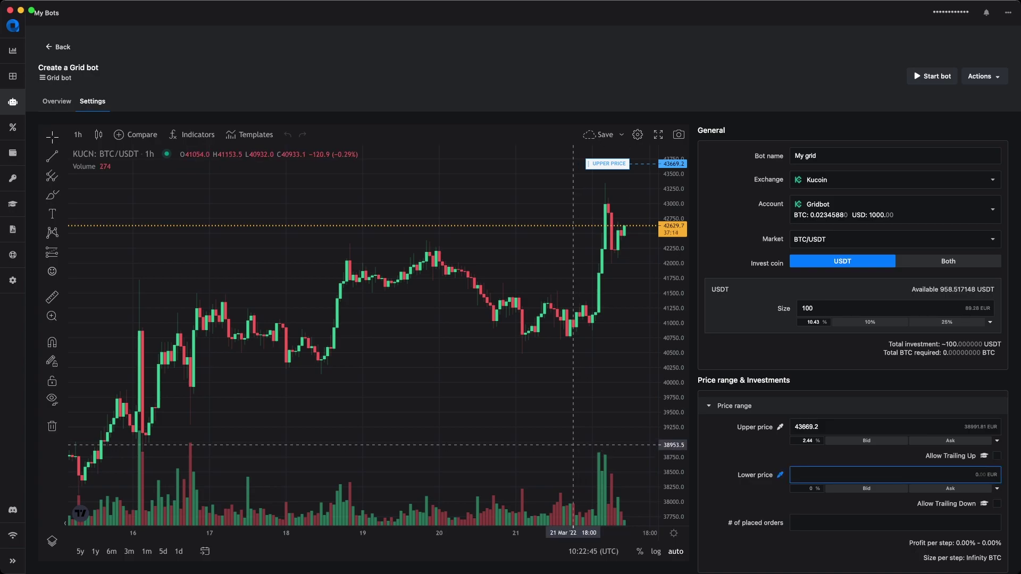
left_click(573, 445)
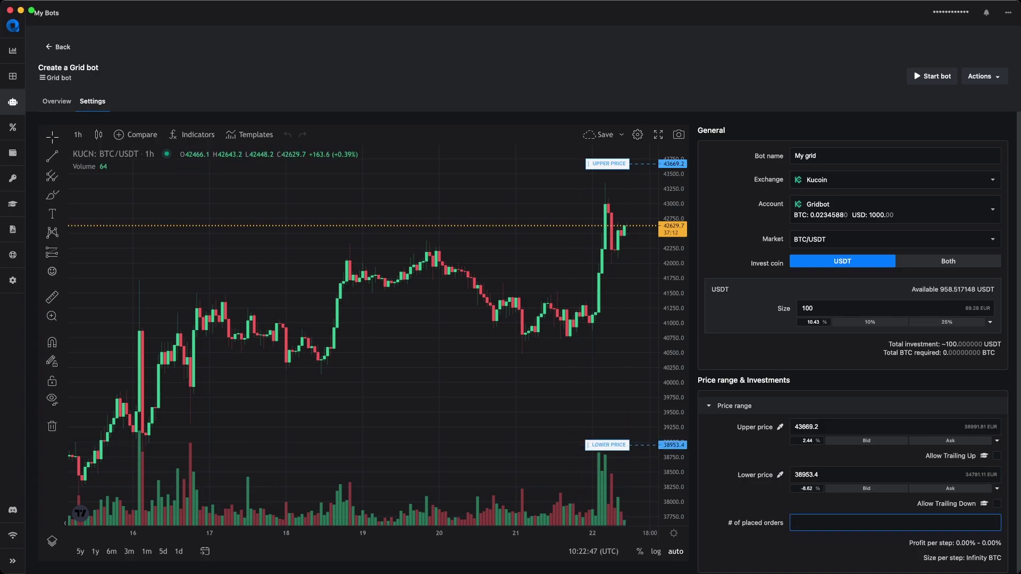
type("10")
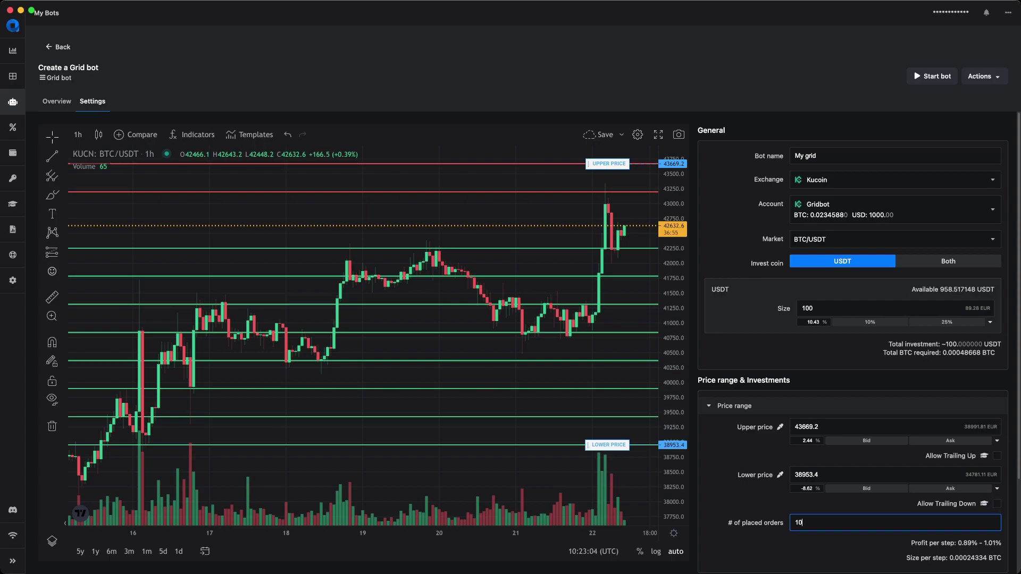
- Enable take profit, keep Cancel all orders on stop, and prepare to pick its price
scroll(853, 340, "down", 5)
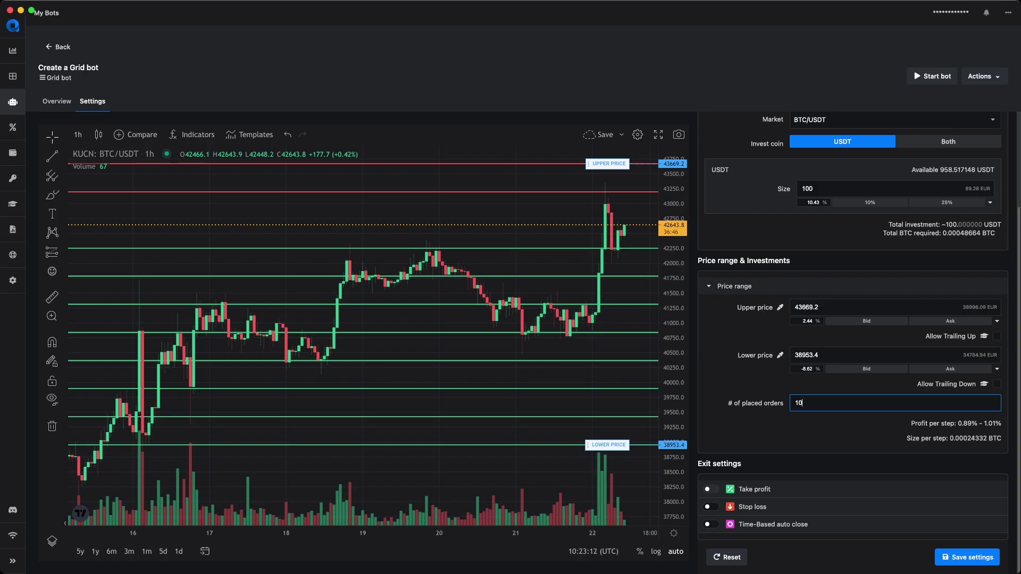
left_click(710, 489)
scroll(853, 340, "down", 2)
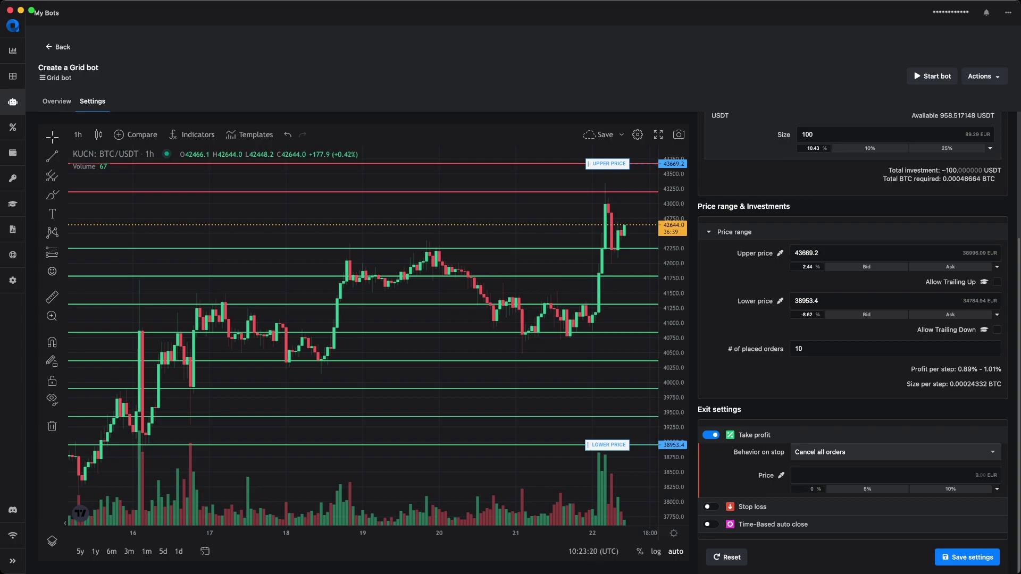
left_click(893, 452)
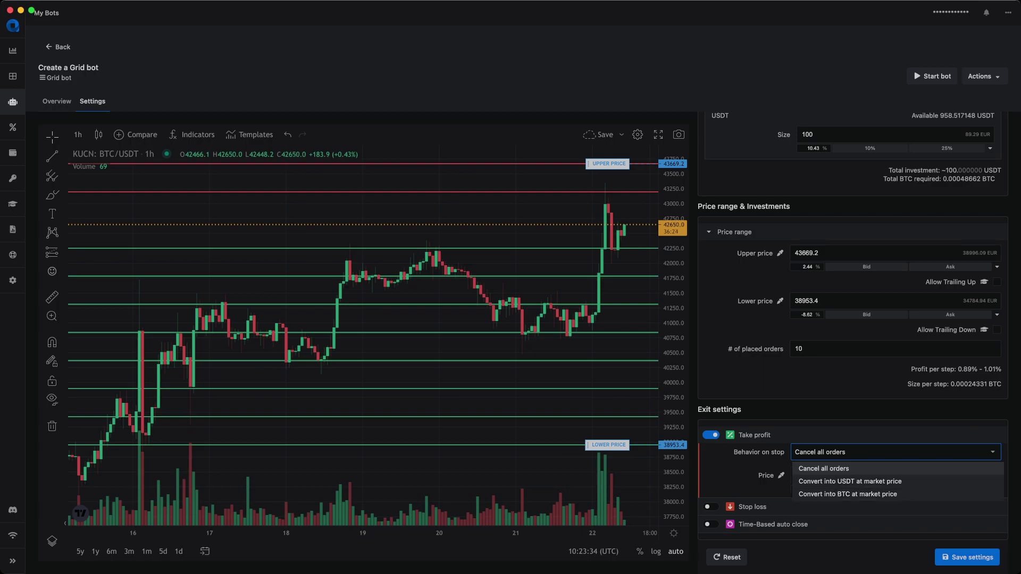
key("Escape")
left_click(894, 475)
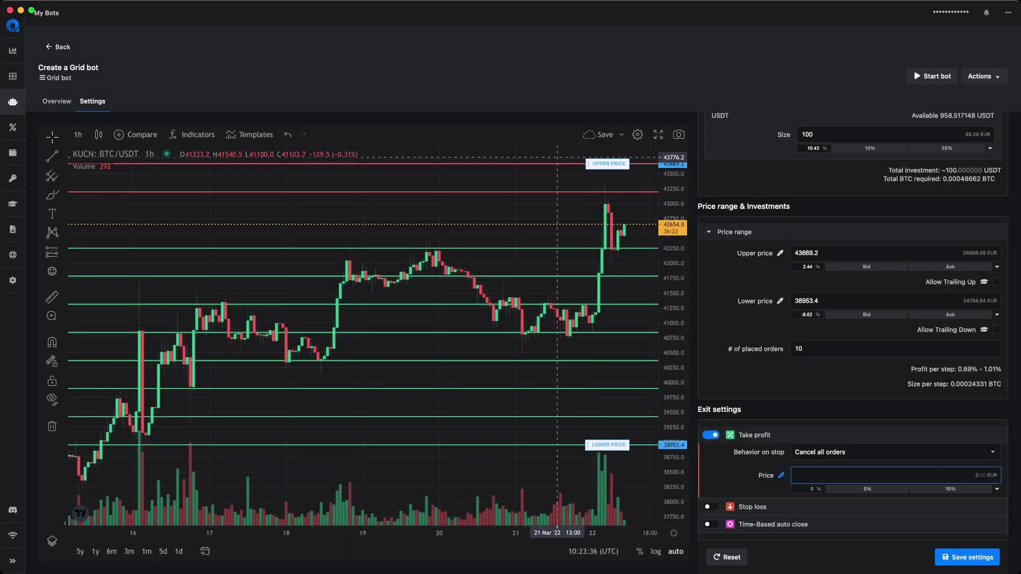
scroll(562, 154, "down", 4)
- Set take profit at 43911.7 and enable stop loss at 38569.4 from the chart
left_click(562, 153)
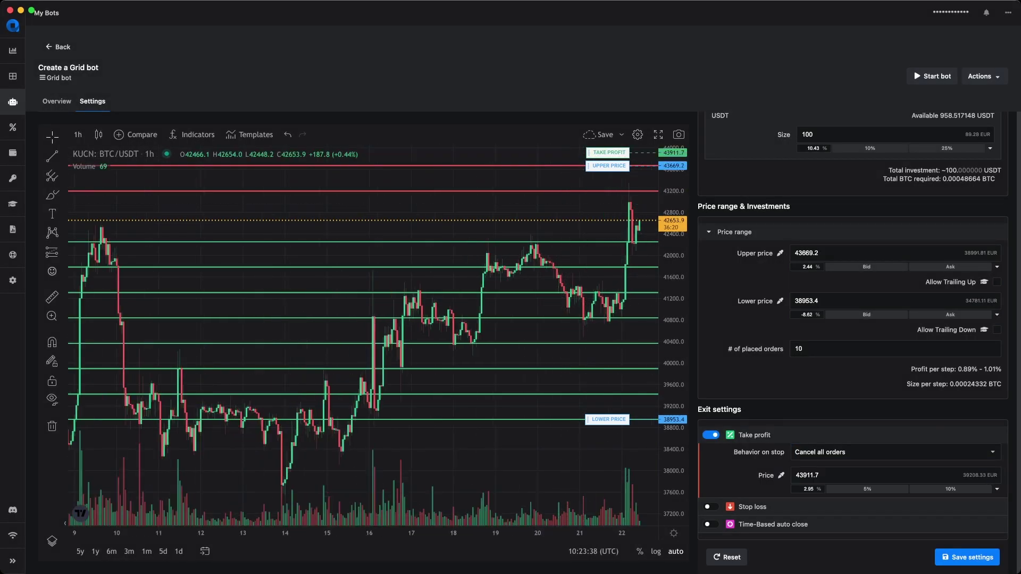
left_click(711, 507)
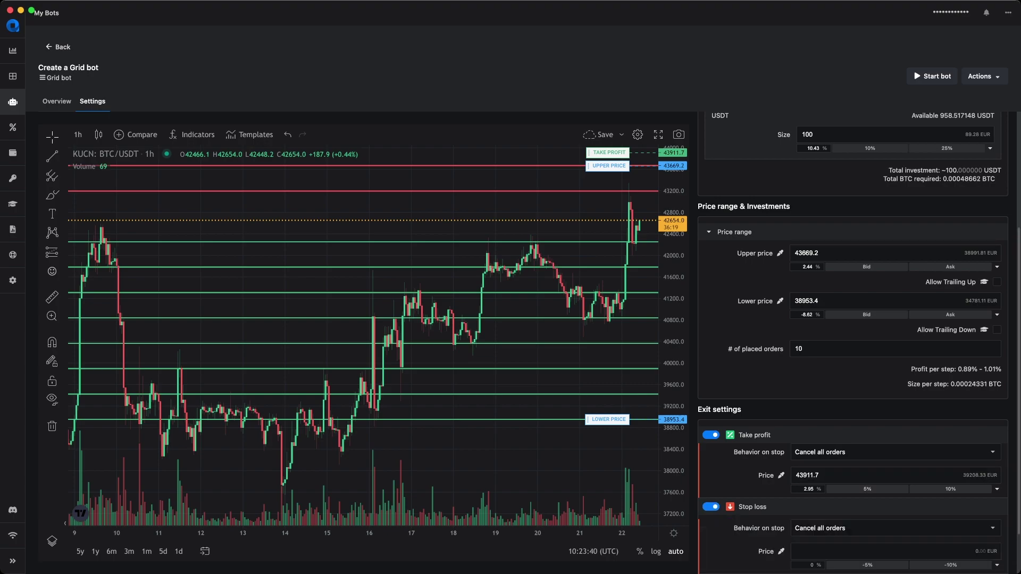
scroll(851, 372, "down", 1)
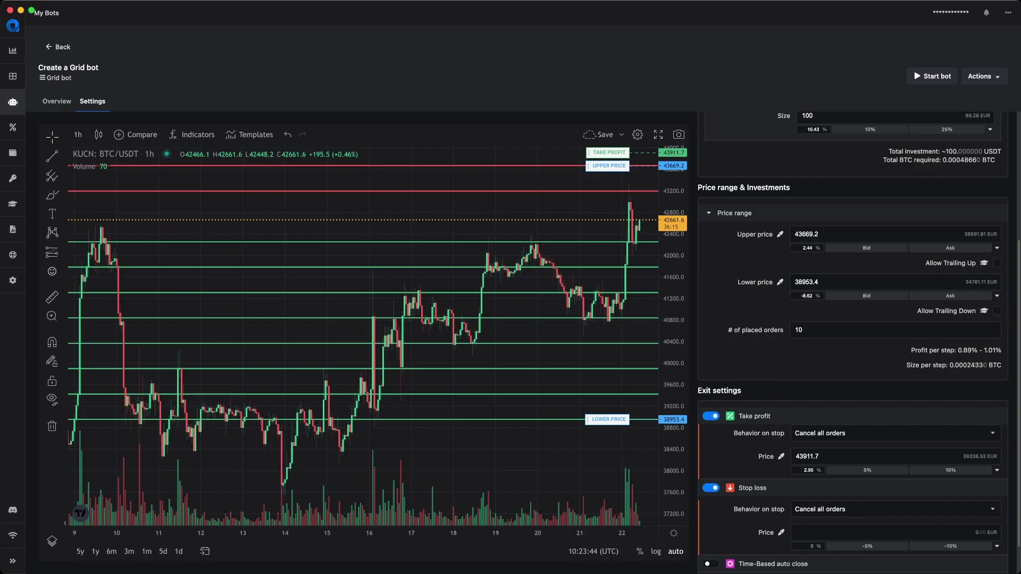
left_click(877, 532)
left_click(604, 440)
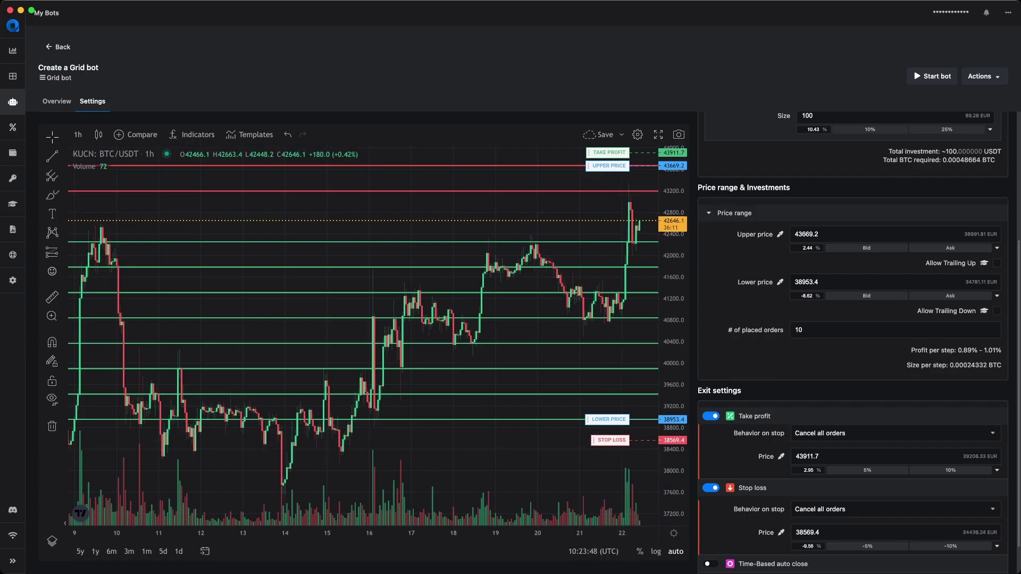
- Set time-based autoclose to 3 days
scroll(854, 343, "down", 1)
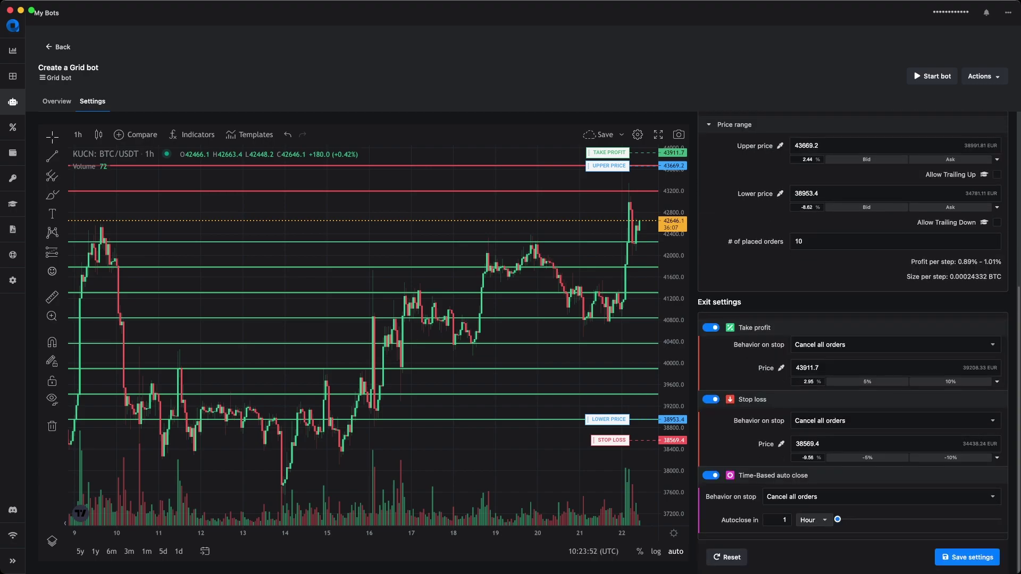
left_click(812, 522)
left_click(809, 560)
double_click(784, 520)
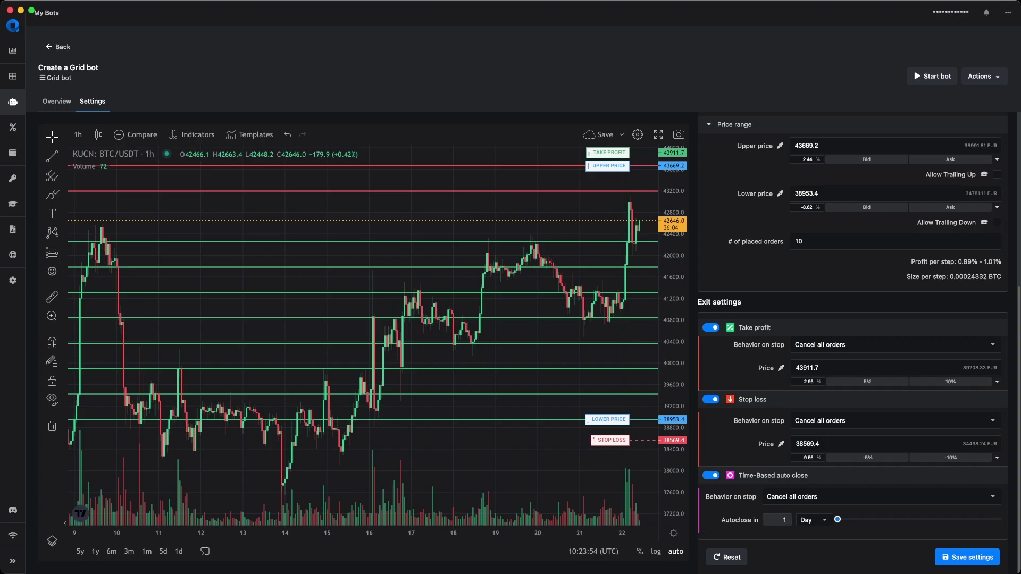
type("3")
key("Return")
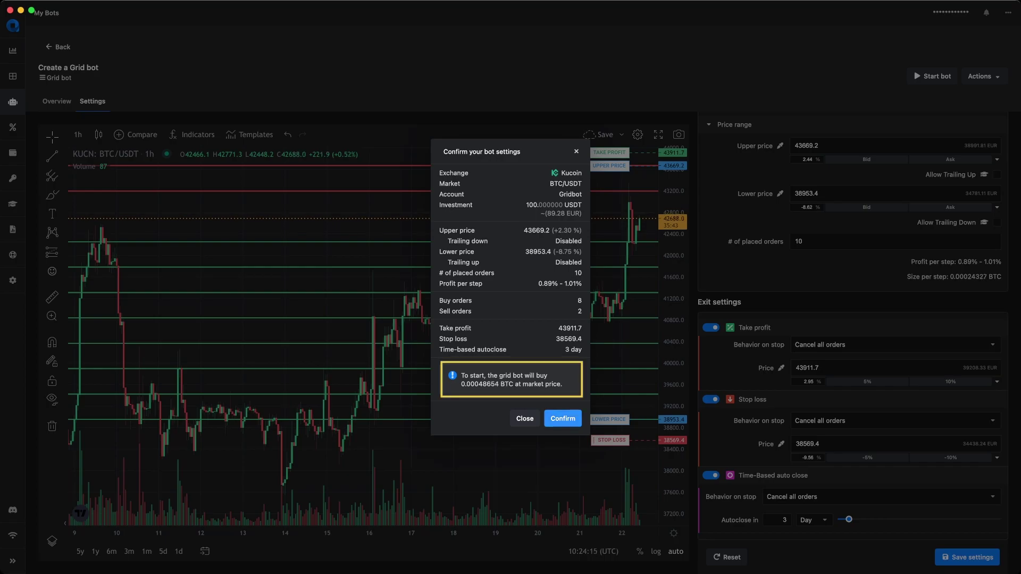
- Confirm the My grid BTC/USDT bot settings to start the bot
left_click(562, 418)
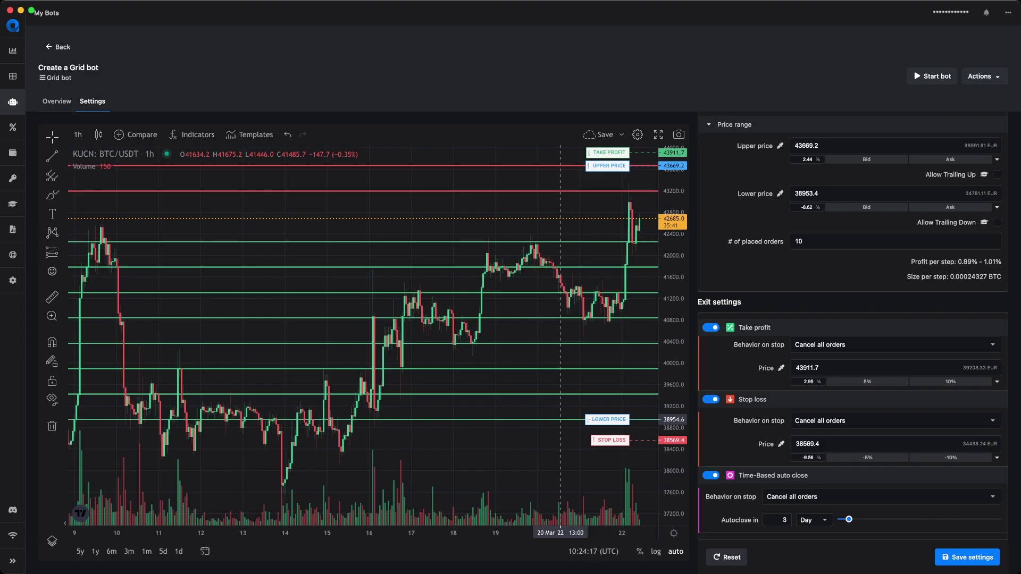